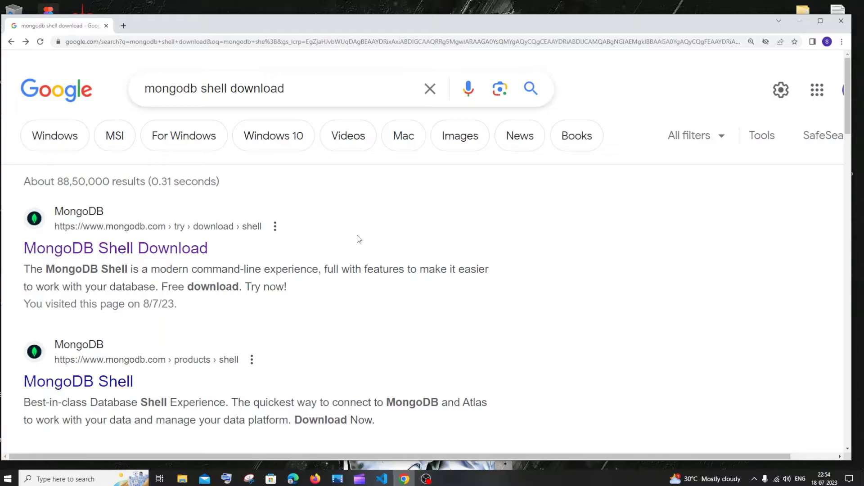
# Download MongoDB Shell 1.10.1 for Windows 64-bit as a zip from the zoomed download page
pyautogui.click(175, 248)
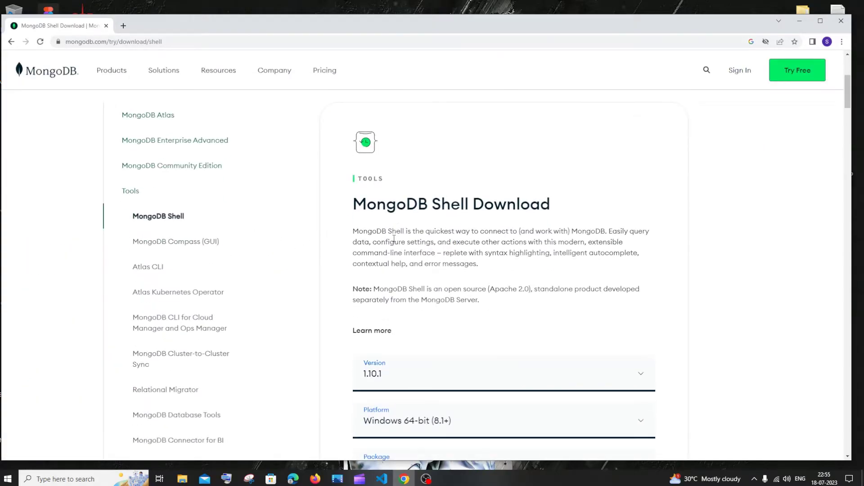
pyautogui.hotkey('ctrl', '+')
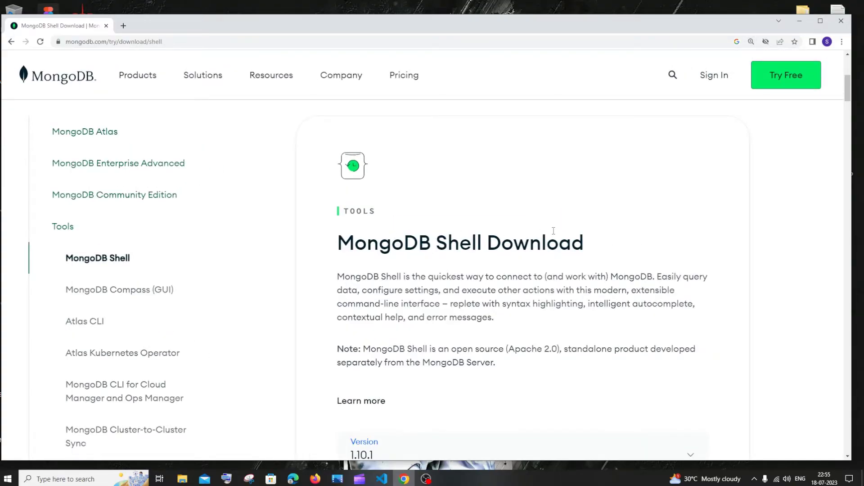
pyautogui.hotkey('ctrl', '+')
pyautogui.scroll(-5, 553, 235)
pyautogui.scroll(-3, 552, 234)
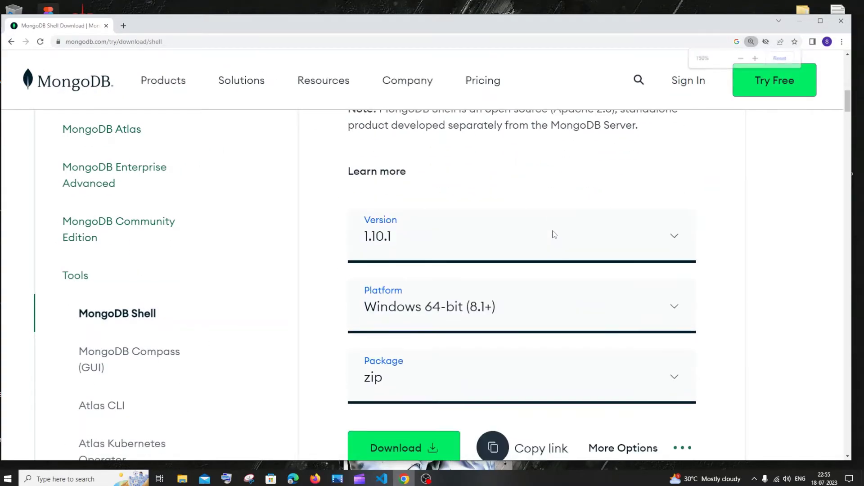
pyautogui.click(453, 373)
pyautogui.scroll(-1, 648, 304)
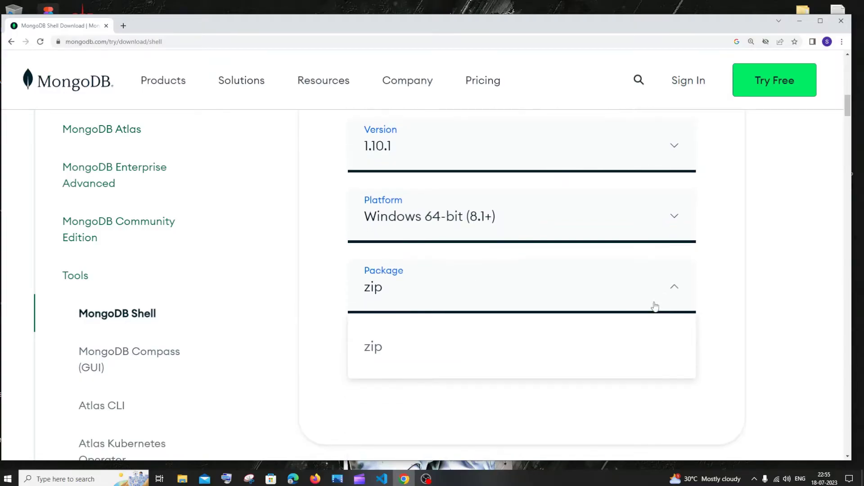
pyautogui.click(745, 243)
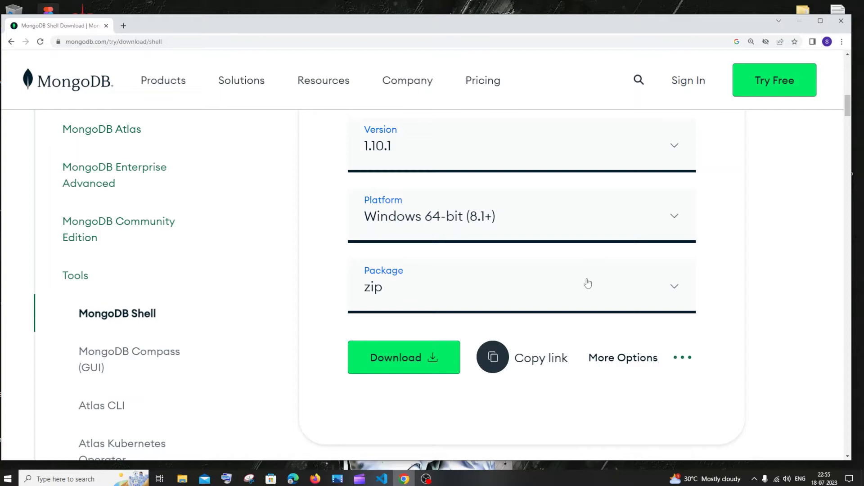
pyautogui.click(421, 364)
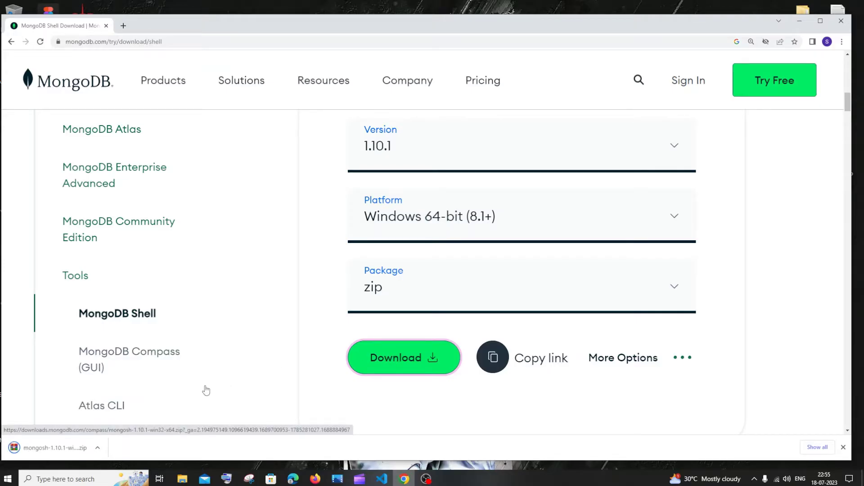
# Extract the mongosh zip in Downloads into a mongosh-1.10.1-win32-x64 folder
pyautogui.click(182, 478)
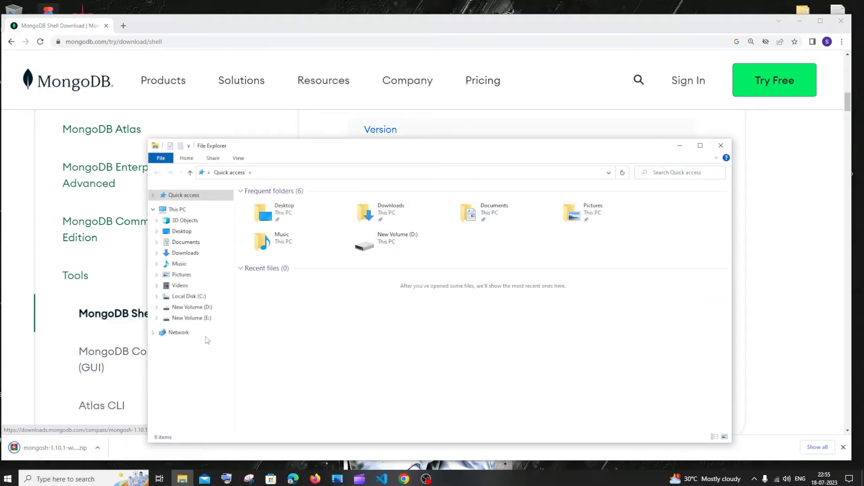
pyautogui.click(185, 252)
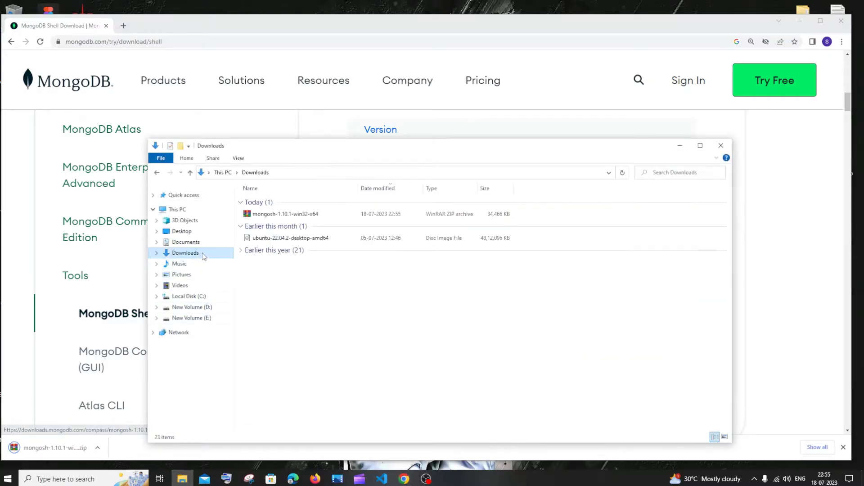
pyautogui.click(279, 216)
pyautogui.rightClick(280, 216)
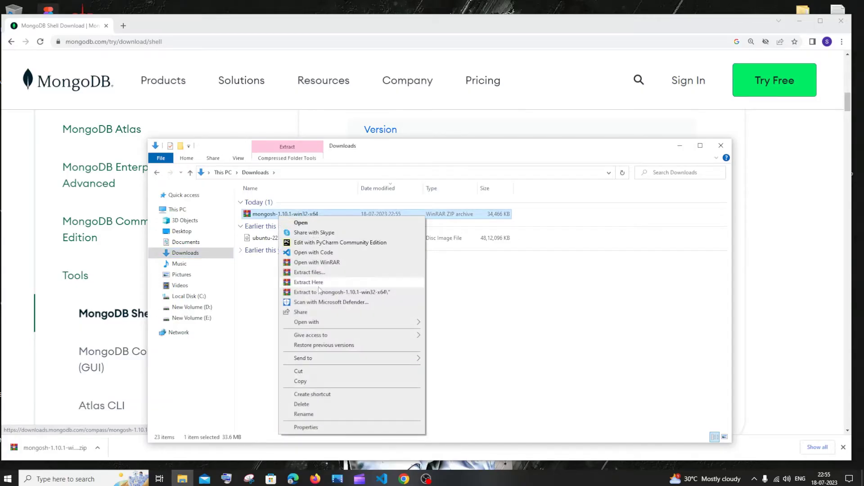
pyautogui.click(308, 273)
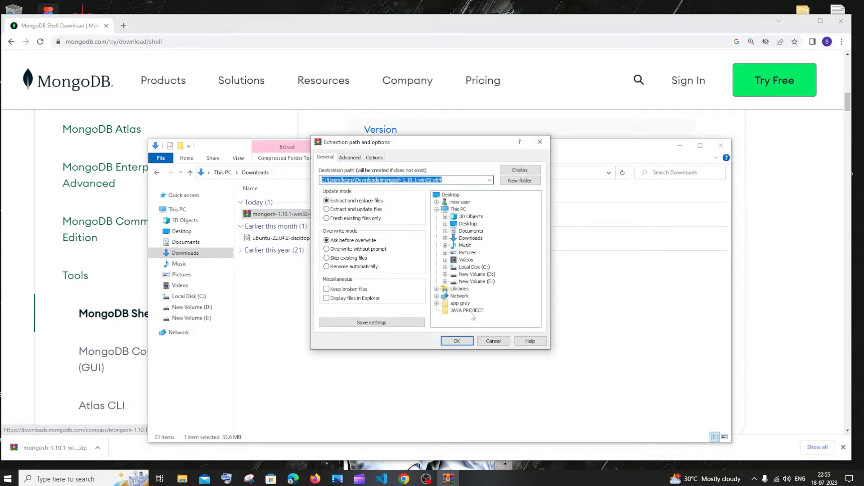
pyautogui.click(461, 340)
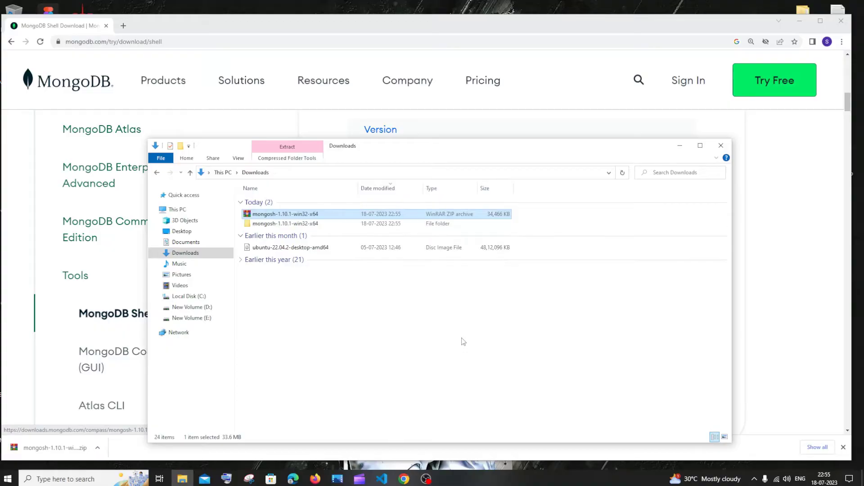
pyautogui.click(347, 316)
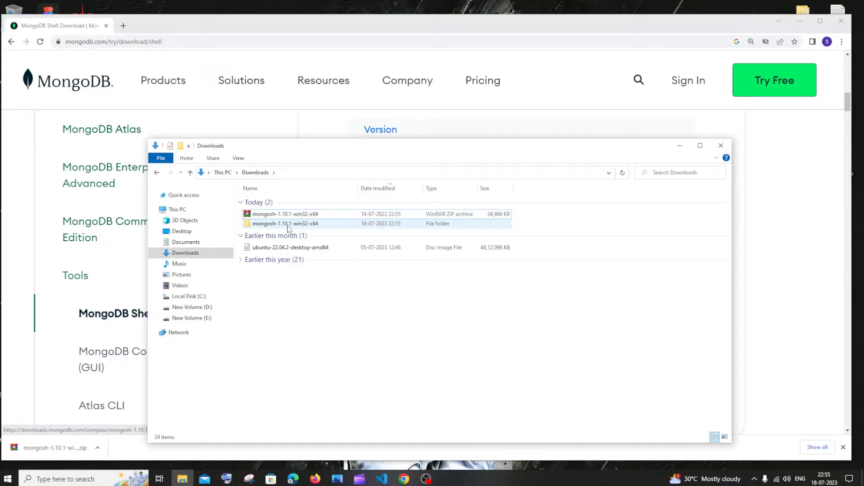
pyautogui.moveTo(285, 224)
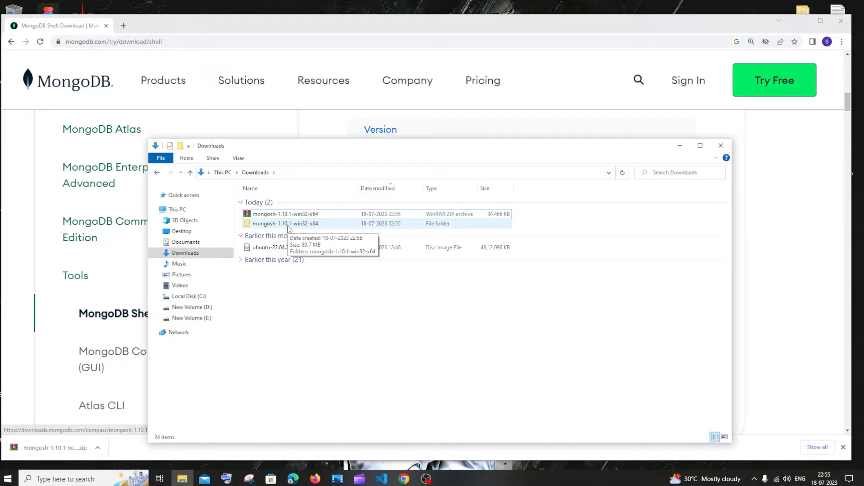
# Copy the extracted mongosh folder and create a mongodbshell folder on New Volume (D:)
pyautogui.rightClick(288, 224)
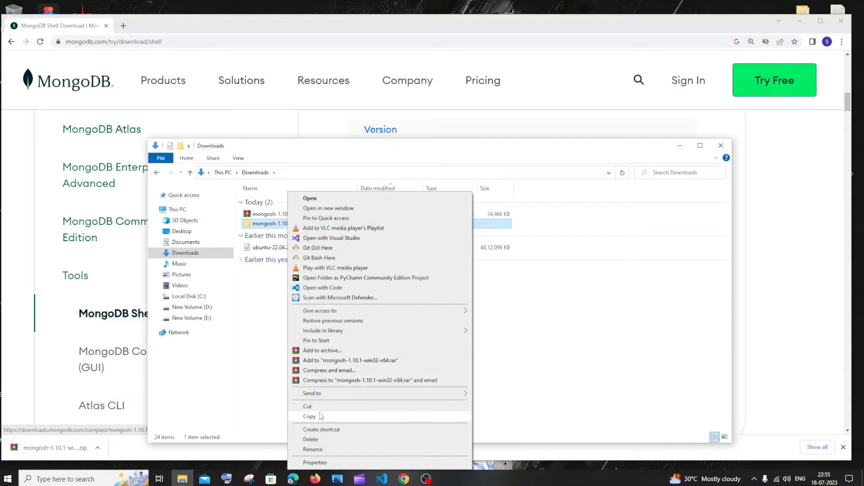
pyautogui.click(320, 407)
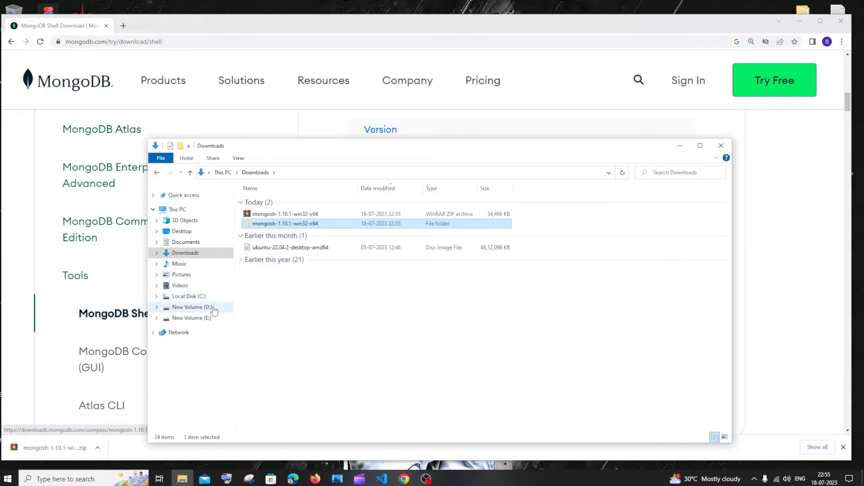
pyautogui.click(193, 307)
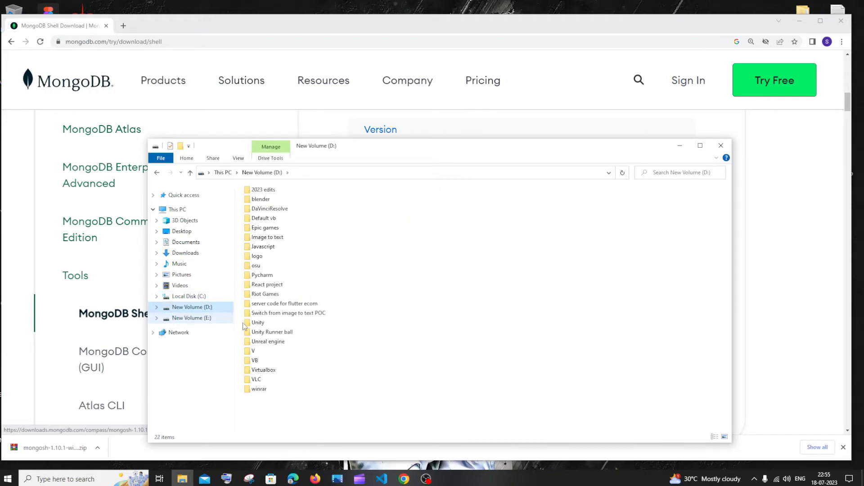
pyautogui.rightClick(360, 232)
pyautogui.moveTo(405, 380)
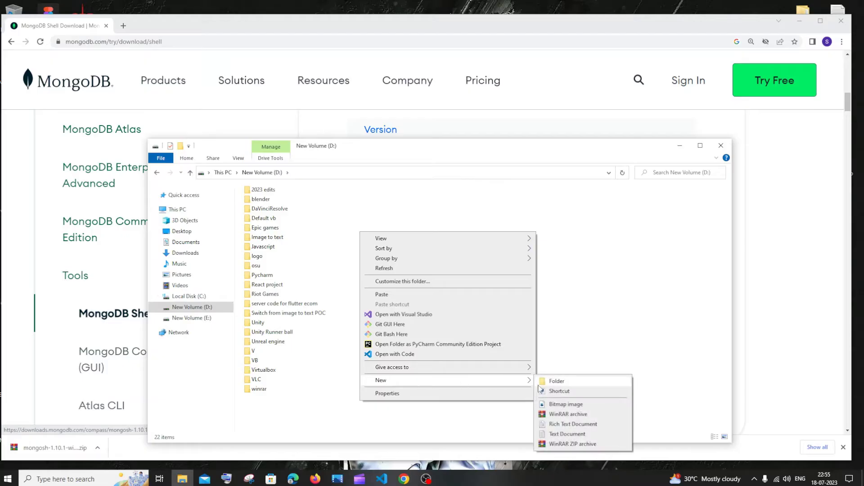
pyautogui.click(553, 383)
pyautogui.write('mongo')
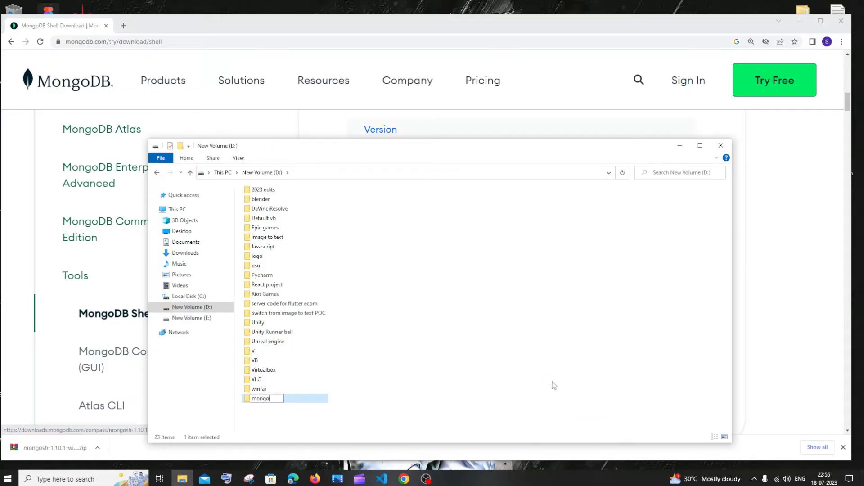
pyautogui.write('dbshell')
pyautogui.click(550, 385)
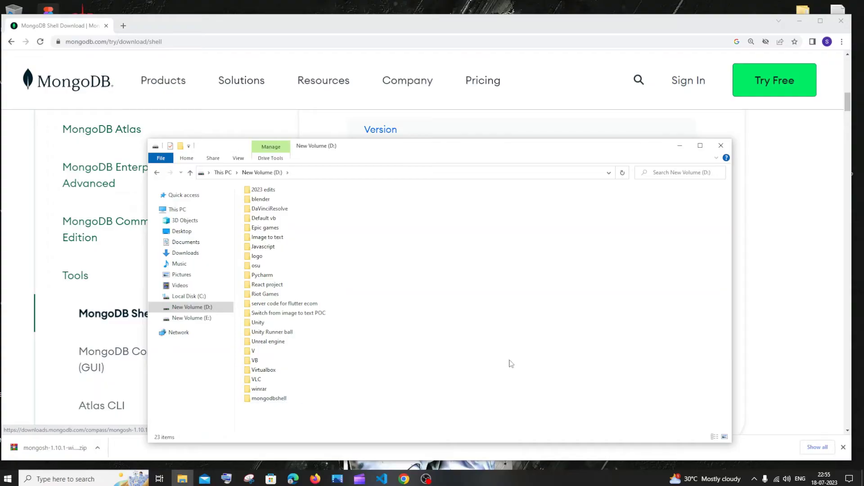
# Paste the mongosh-1.10.1-win32-x64 folder into D:\mongodbshell
pyautogui.click(273, 400)
pyautogui.doubleClick(274, 400)
pyautogui.rightClick(277, 262)
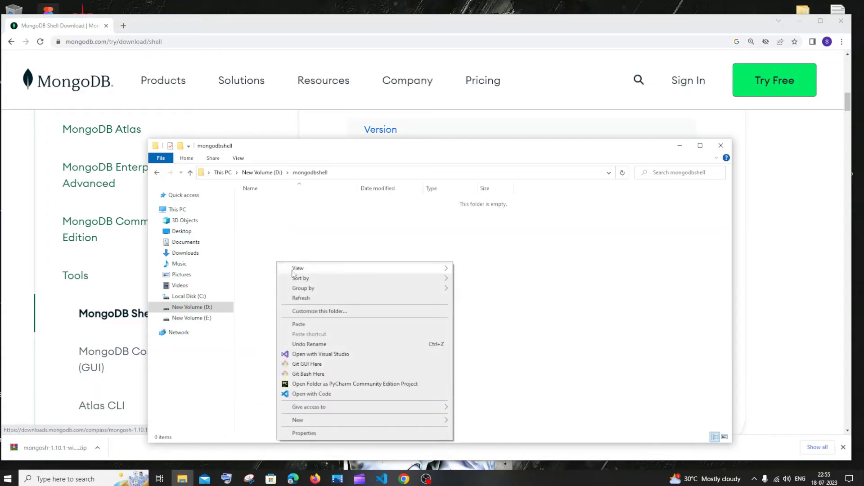
pyautogui.click(317, 324)
pyautogui.click(351, 240)
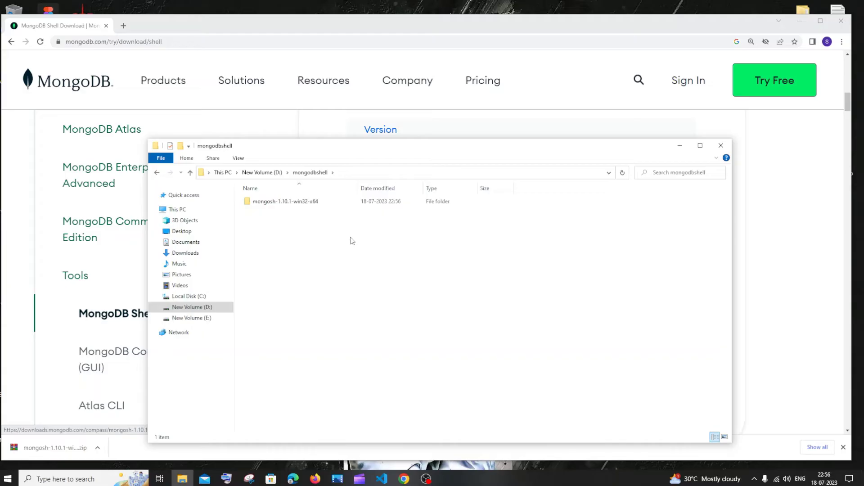
# Open the bin folder inside mongosh-1.10.1-win32-x64 and copy its full path
pyautogui.doubleClick(289, 201)
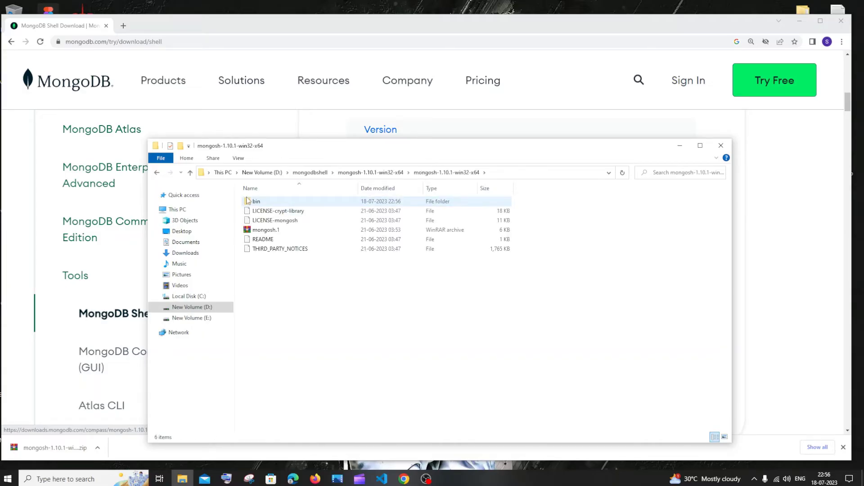
pyautogui.doubleClick(260, 202)
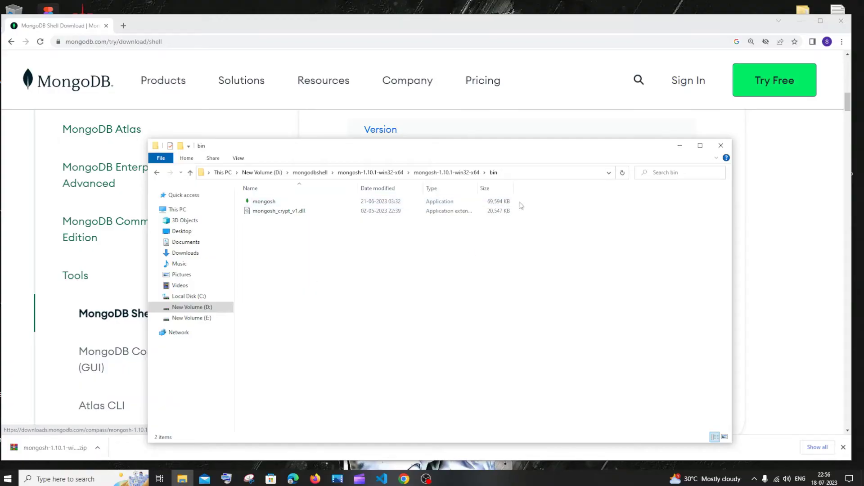
pyautogui.click(523, 172)
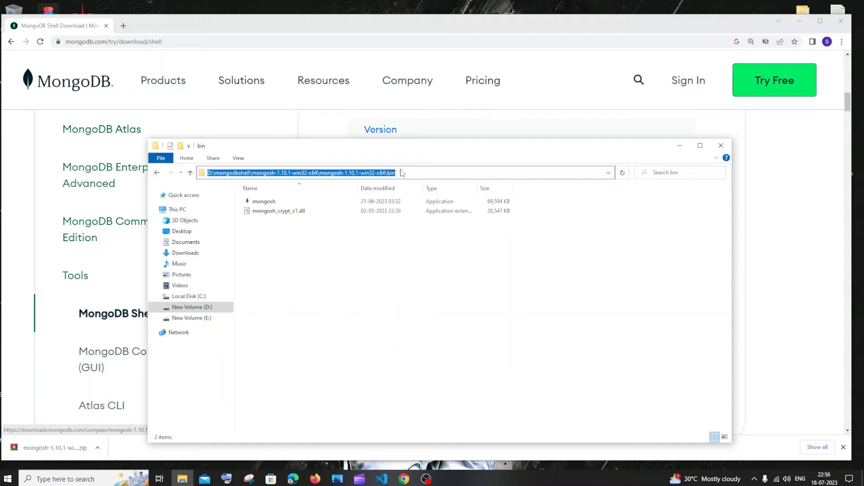
pyautogui.hotkey('ctrl', 'c')
pyautogui.click(81, 479)
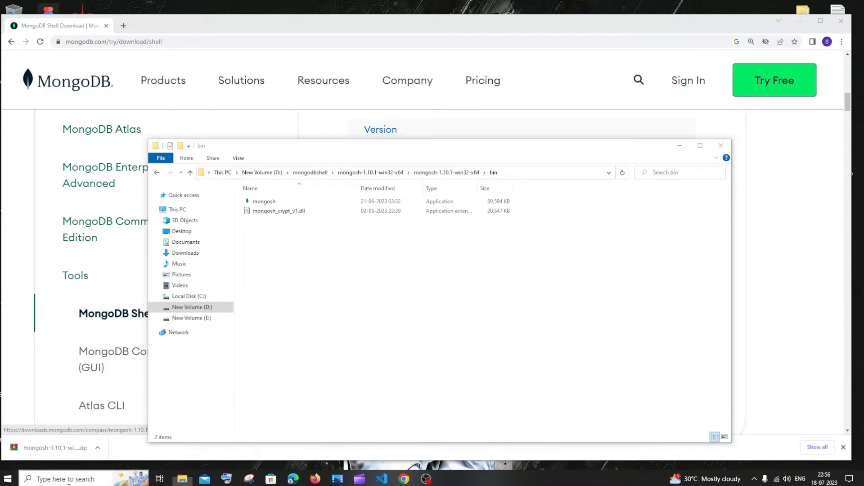
pyautogui.write('env')
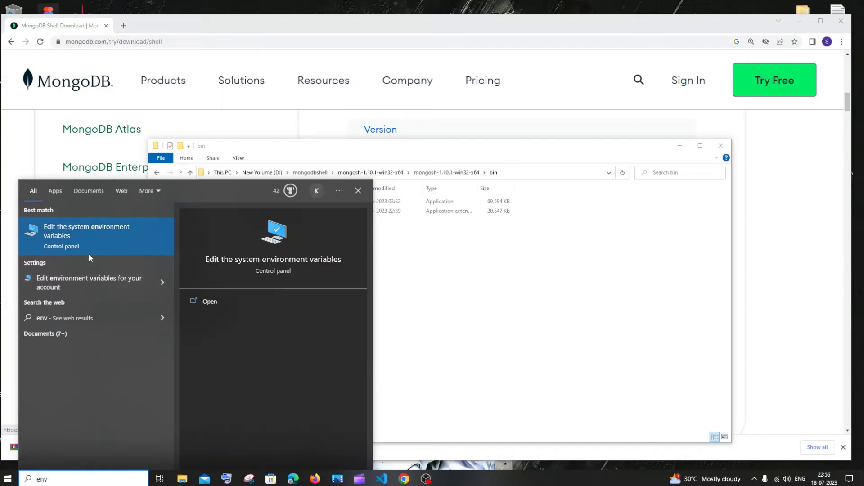
# Open 'Edit the system environment variables' and move System Properties aside
pyautogui.click(232, 297)
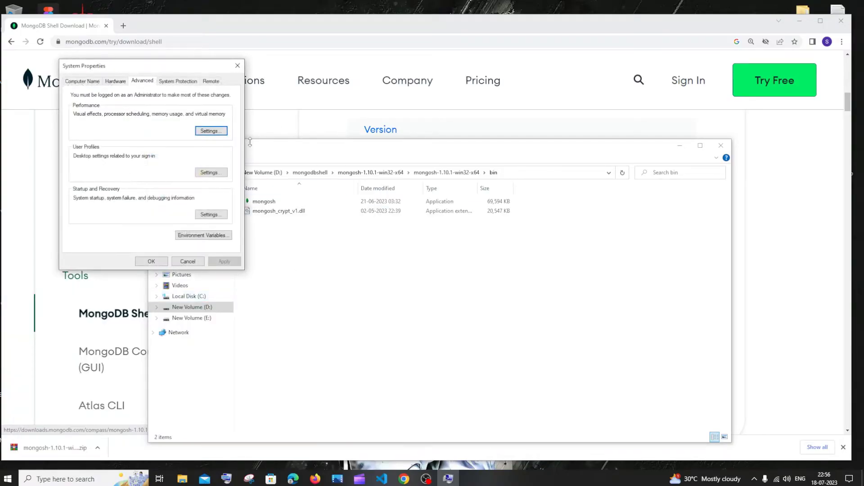
pyautogui.moveTo(177, 67); pyautogui.dragTo(262, 70)
# Add the copied mongosh bin path as a new entry in the system Path variable
pyautogui.click(283, 239)
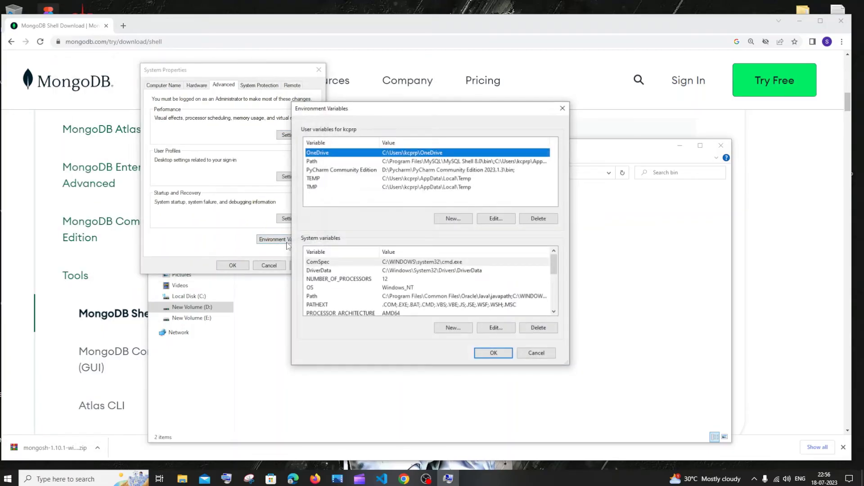
pyautogui.click(341, 297)
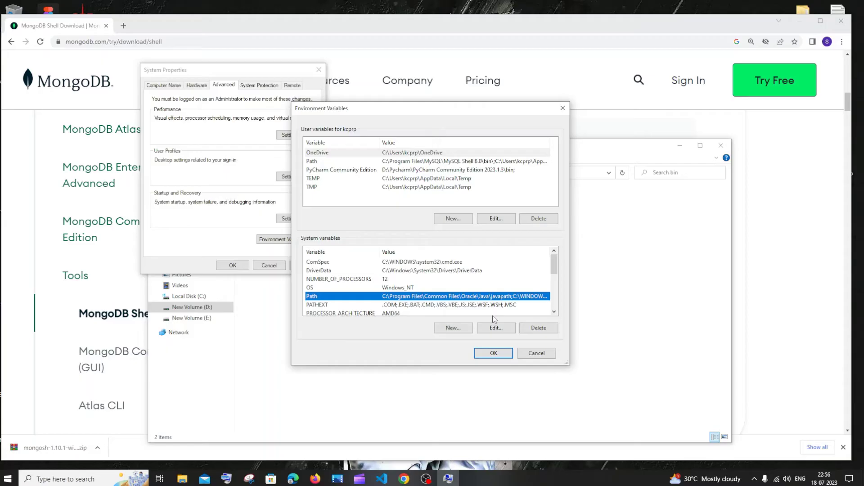
pyautogui.click(496, 327)
pyautogui.click(522, 148)
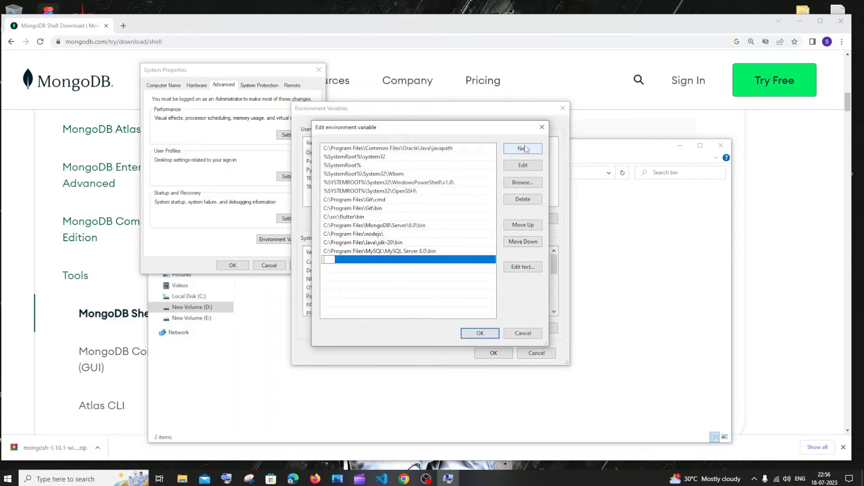
pyautogui.hotkey('ctrl', 'v')
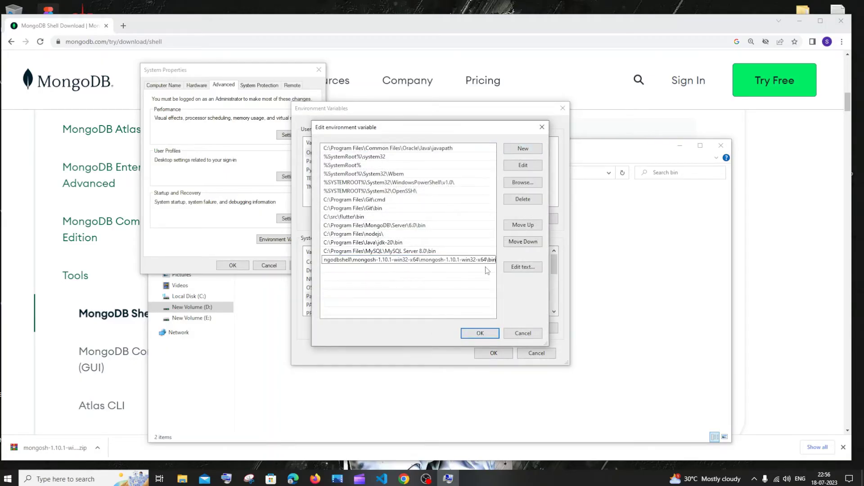
pyautogui.click(481, 333)
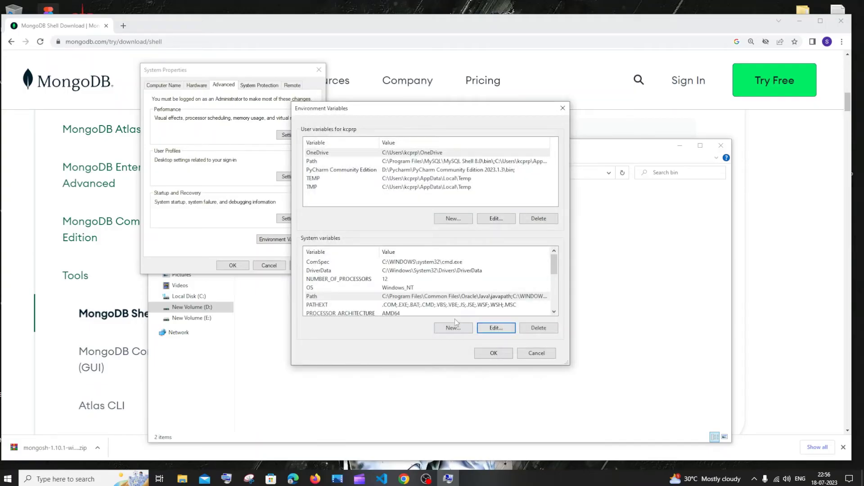
# Reopen Path to verify the new entry, then close the Environment Variables window
pyautogui.click(386, 298)
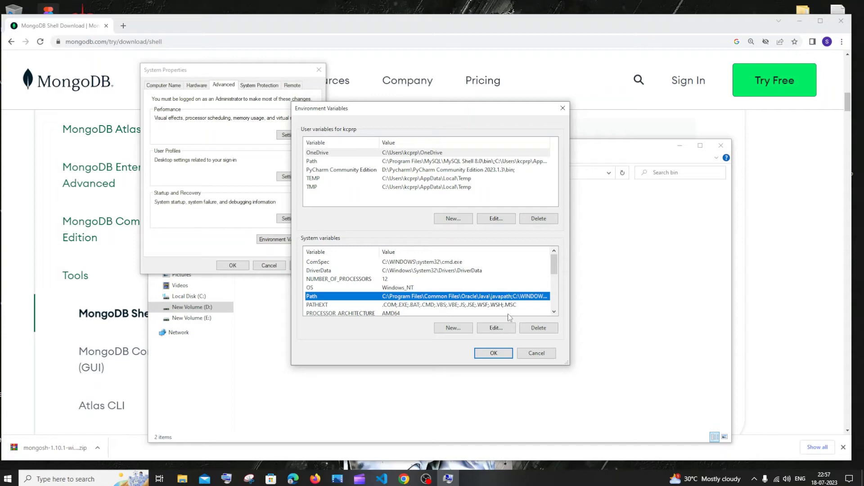
pyautogui.click(495, 327)
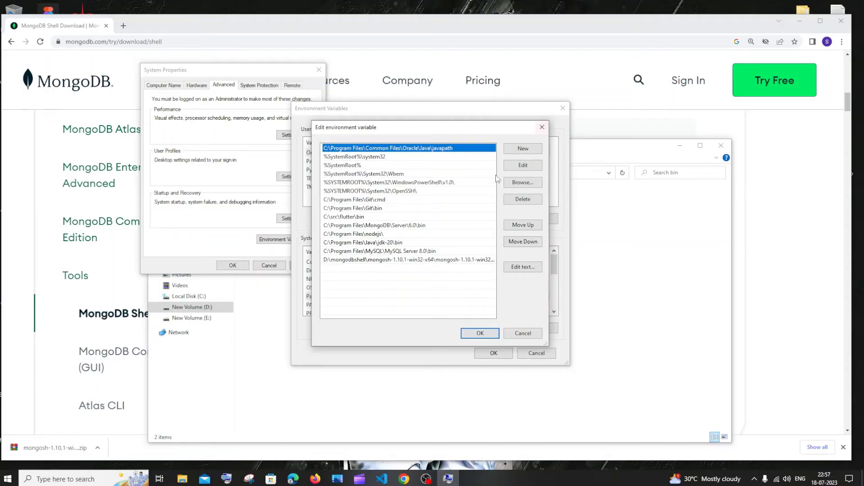
pyautogui.click(540, 128)
pyautogui.click(493, 353)
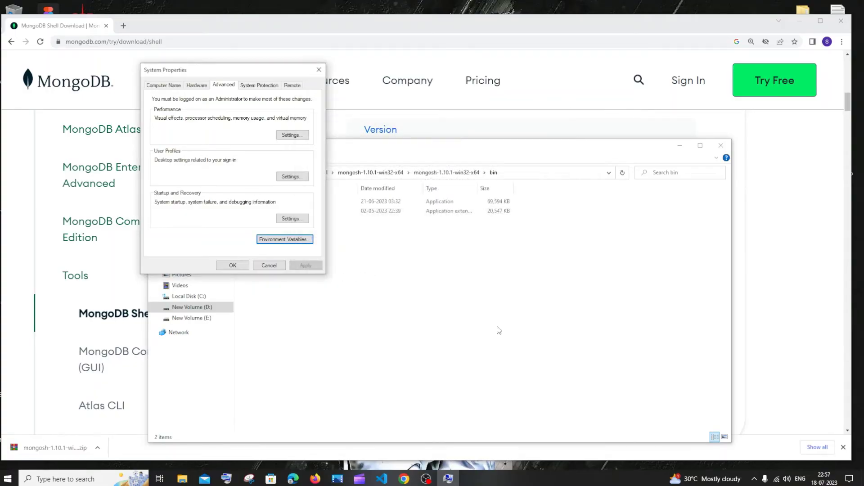
# Close System Properties and launch Command Prompt from Windows search
pyautogui.click(232, 265)
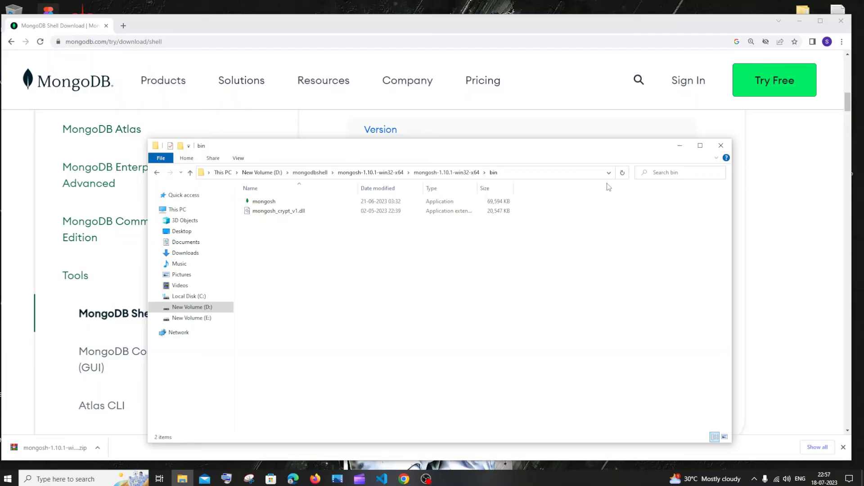
pyautogui.click(66, 479)
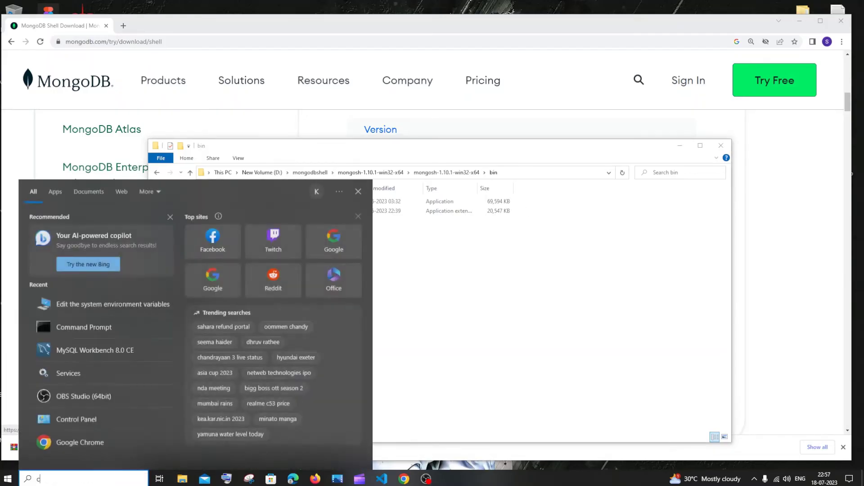
pyautogui.write('cmd')
pyautogui.press('Return')
pyautogui.keyDown('ctrl'); pyautogui.scroll(3, 314, 248); pyautogui.keyUp('ctrl')
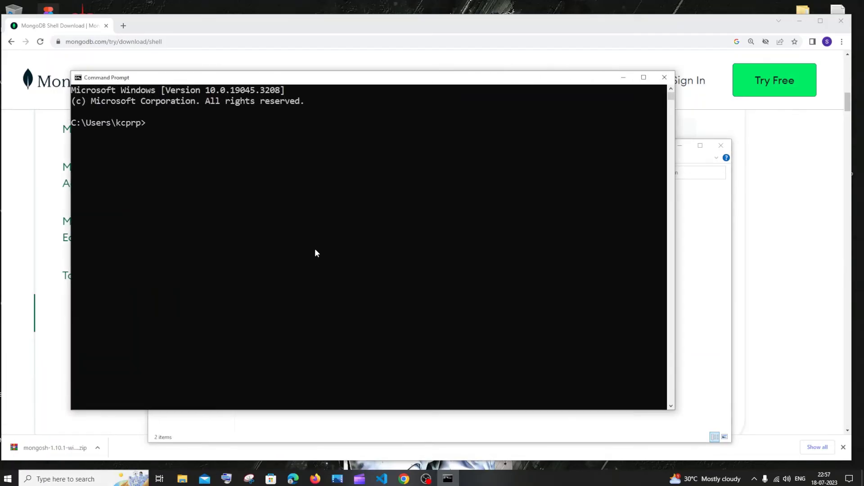
pyautogui.moveTo(289, 80); pyautogui.dragTo(511, 237)
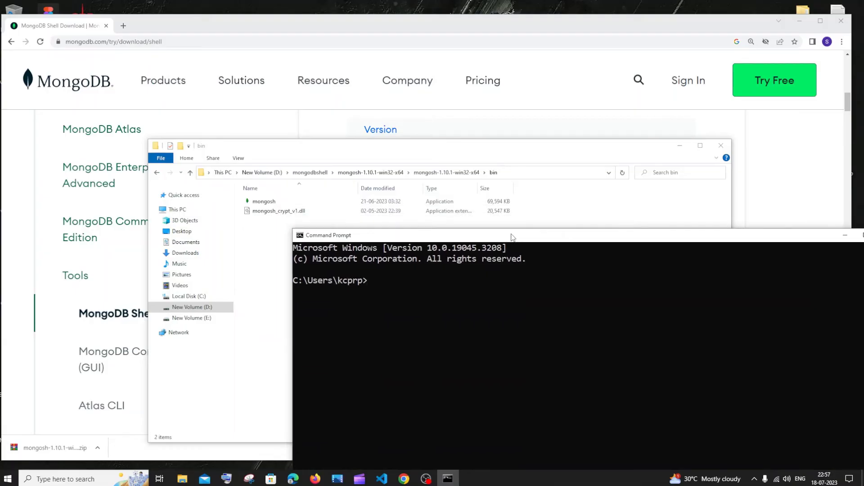
pyautogui.write('mongosh')
# Run mongosh, then show dbs to list 2nddb, admin, config, local and newdb
pyautogui.press('Return')
pyautogui.moveTo(512, 236); pyautogui.dragTo(354, 86)
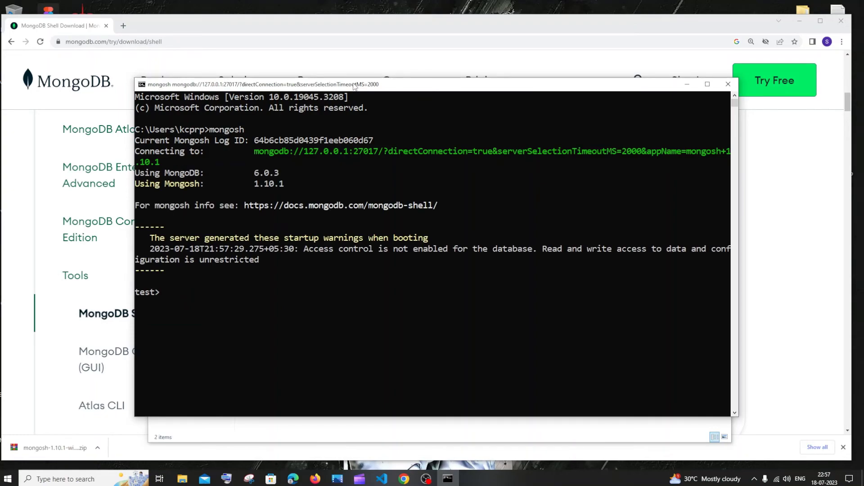
pyautogui.write('show dbs')
pyautogui.write(';')
pyautogui.press('Return')
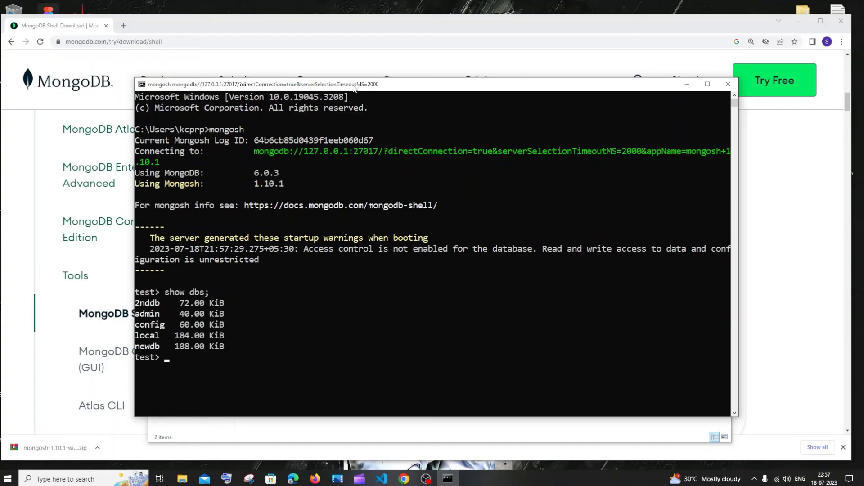
pyautogui.moveTo(233, 347); pyautogui.dragTo(136, 312)
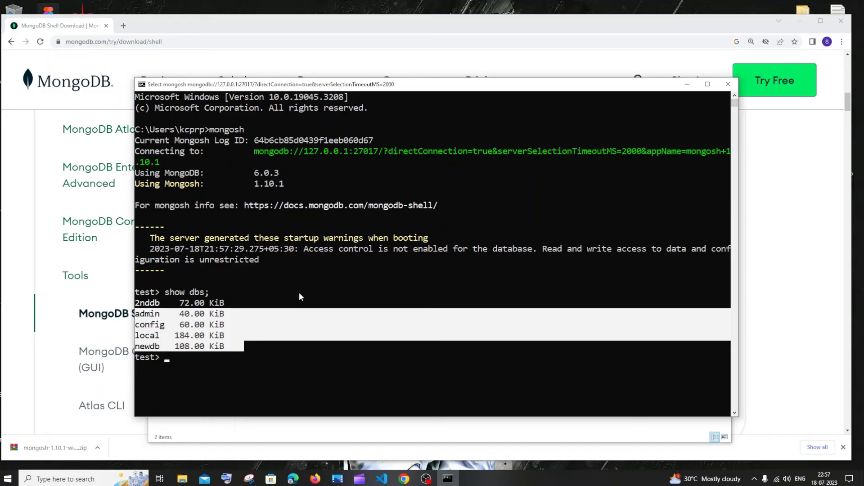
# Browse File Explorer to the C:\data\db folder holding the database files
pyautogui.click(182, 479)
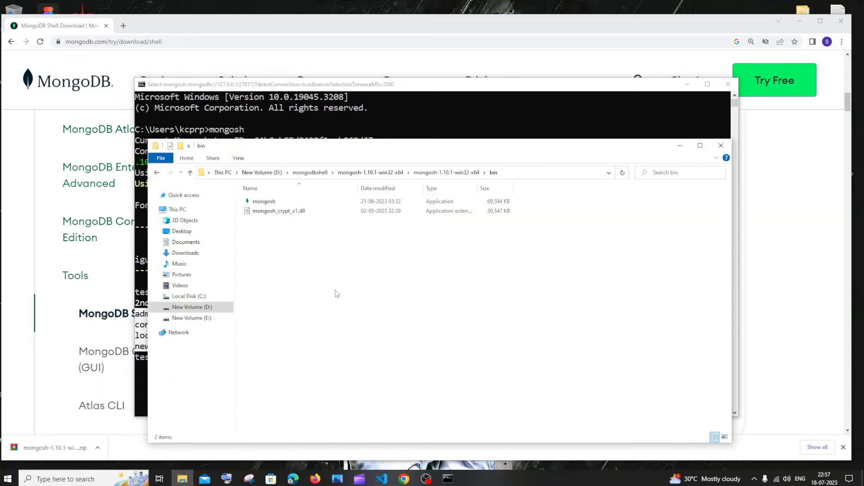
pyautogui.click(159, 174)
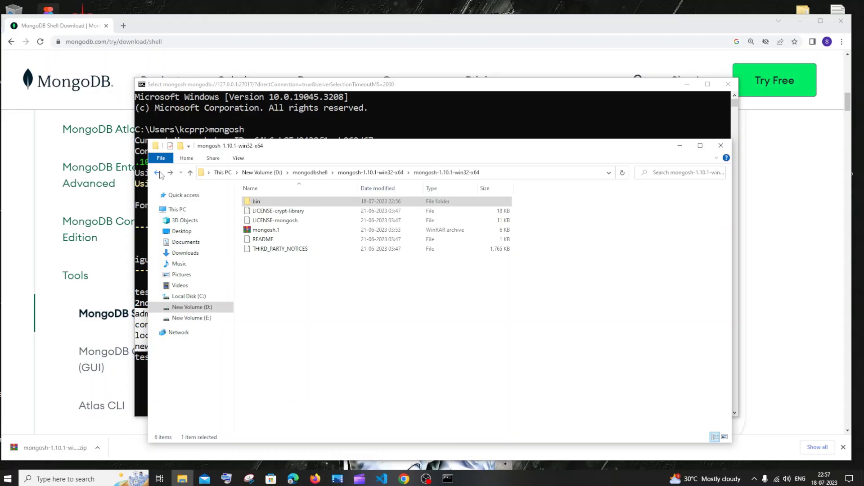
pyautogui.click(159, 173)
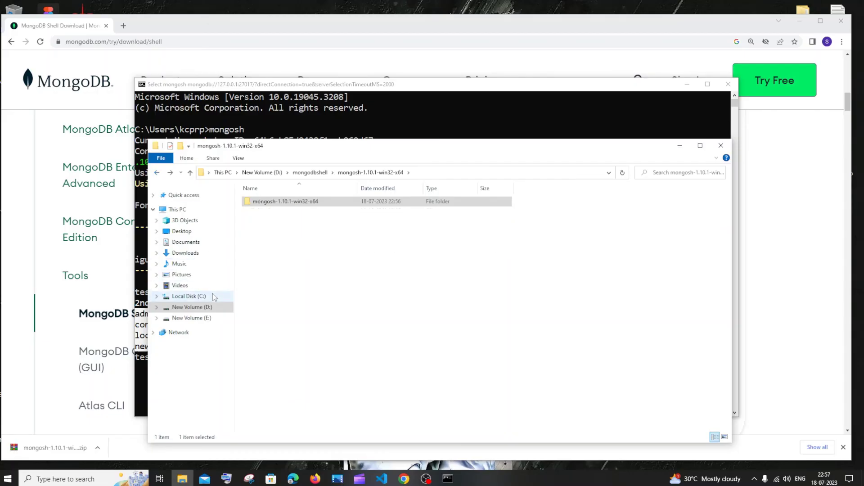
pyautogui.click(189, 296)
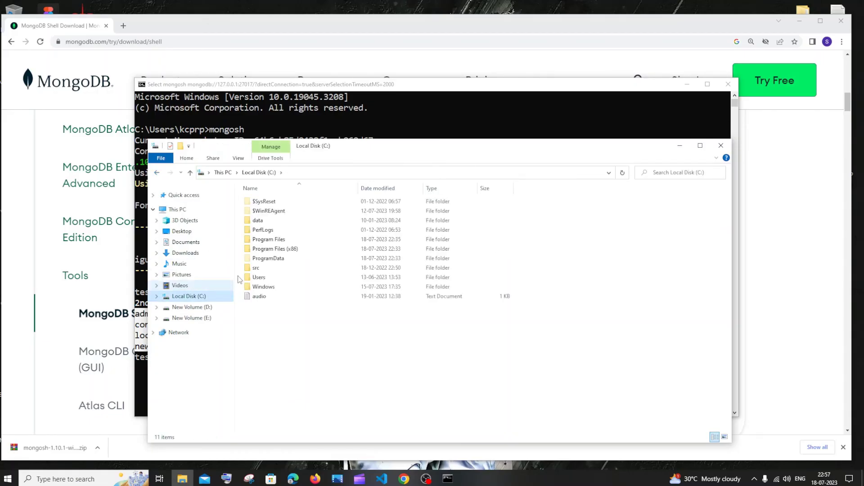
pyautogui.doubleClick(274, 222)
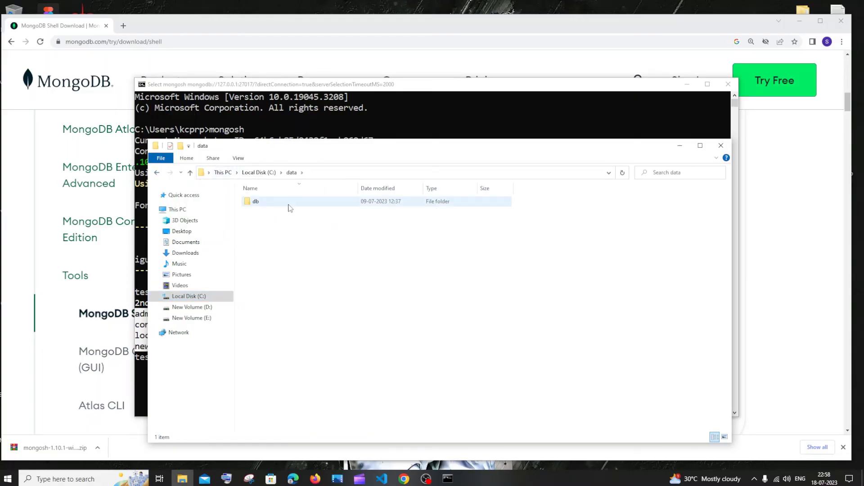
pyautogui.doubleClick(284, 201)
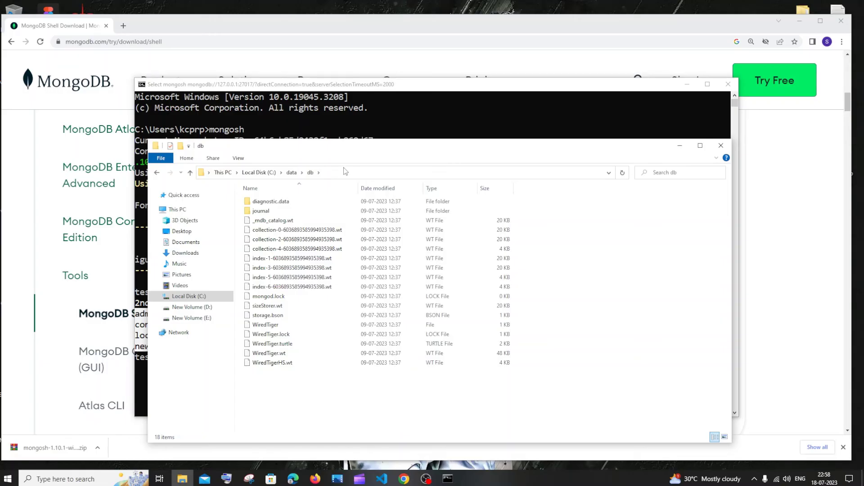
# Step back to data, reopen db, then minimize File Explorer
pyautogui.click(157, 173)
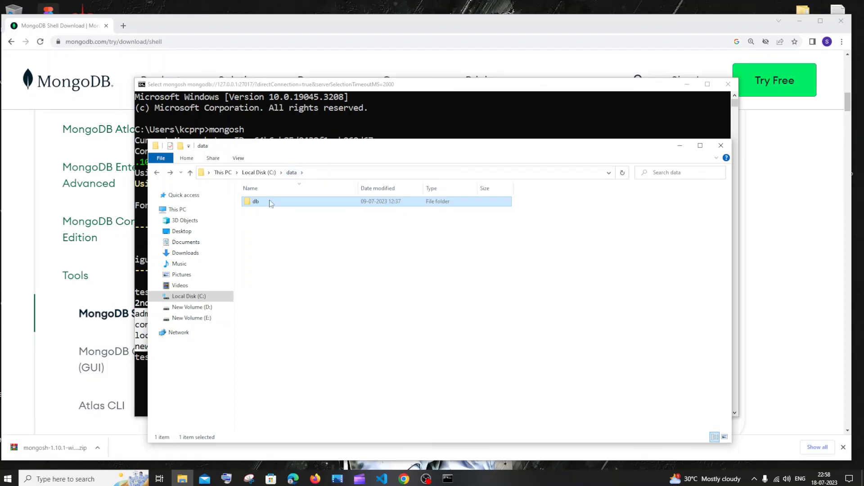
pyautogui.doubleClick(255, 202)
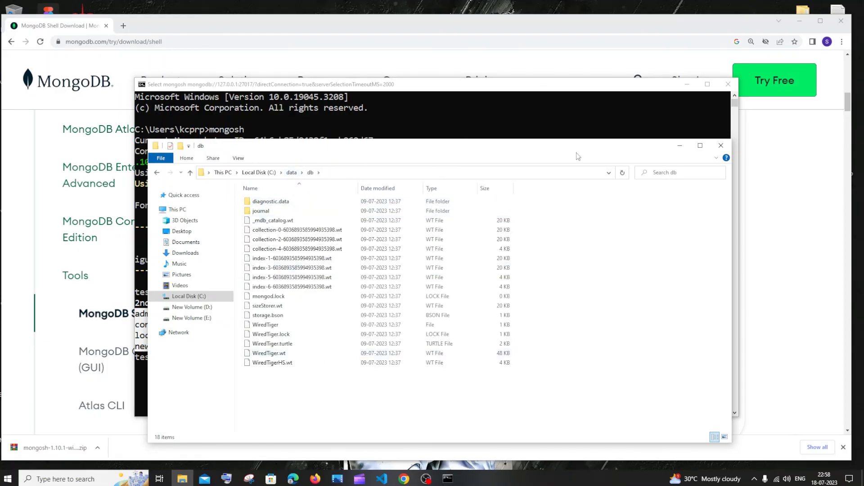
pyautogui.click(680, 145)
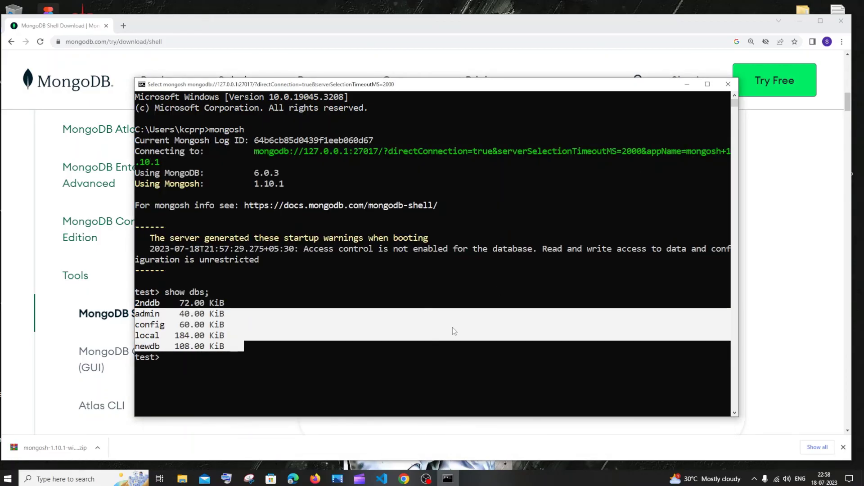
pyautogui.click(435, 356)
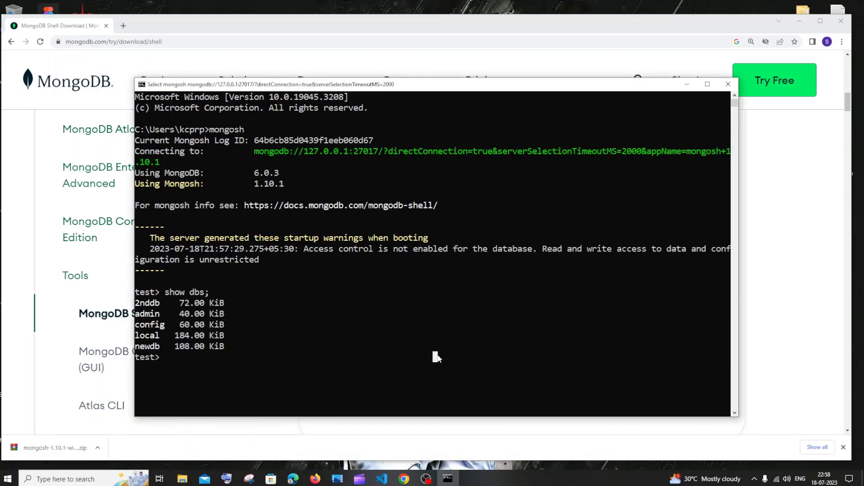